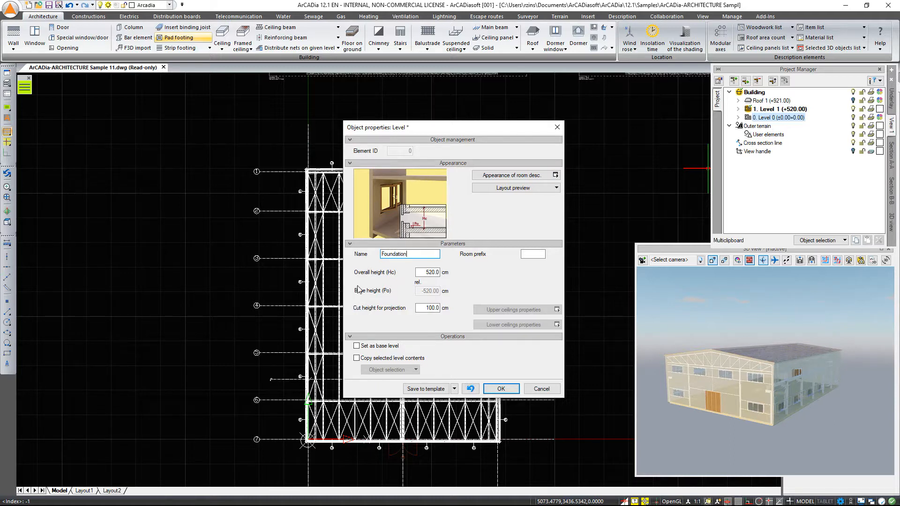
Step: Set the Foundation level's overall height to 80 cm and its cut height for projection to 79 cm
double_click(426, 271)
type("80")
key("Tab")
type("75")
Step: Enable copying of selected level contents, clear the whole Architecture group from the object selection, and create the Foundation level
left_click(358, 359)
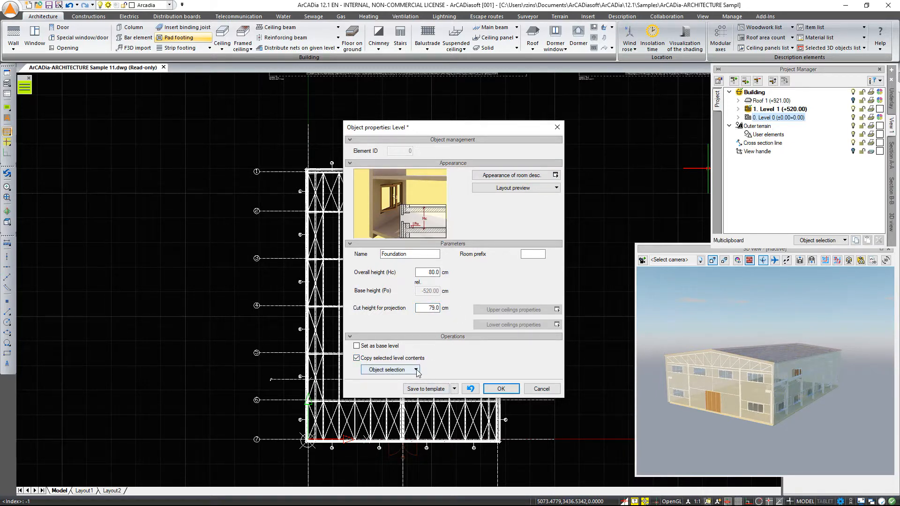
left_click(414, 370)
left_click(377, 381)
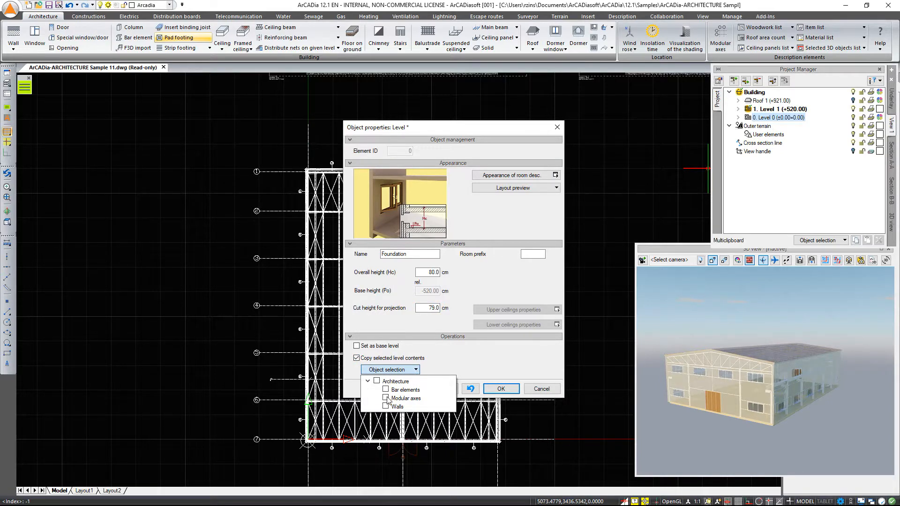
left_click(501, 389)
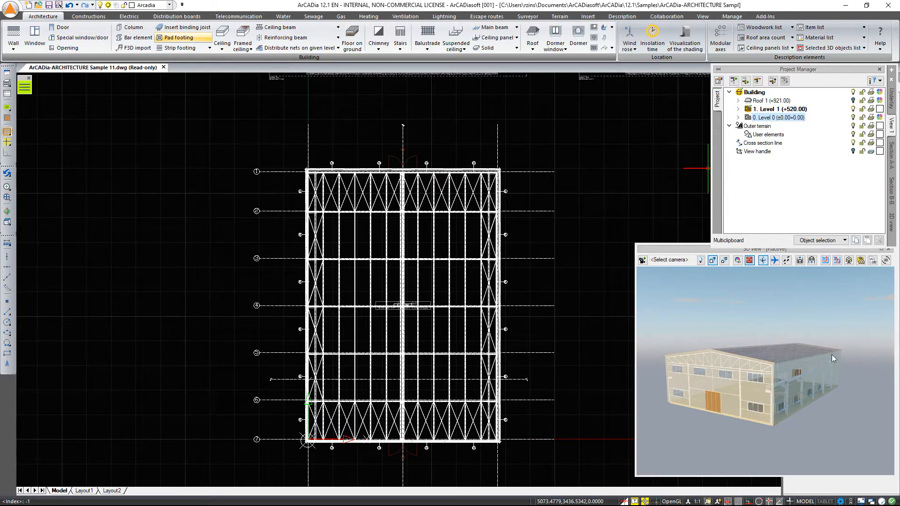
Step: Expand Level 0 in the project structure and turn off the visibility of its walls
left_click(888, 5)
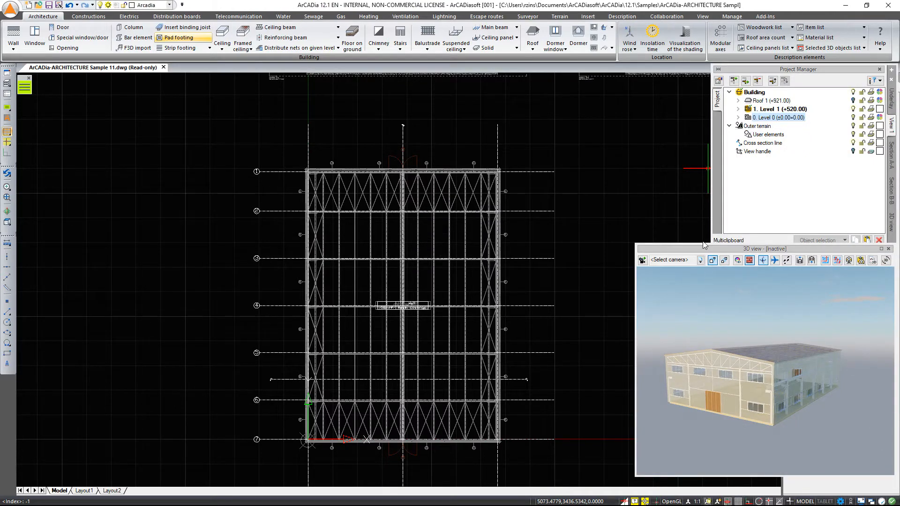
left_click(738, 117)
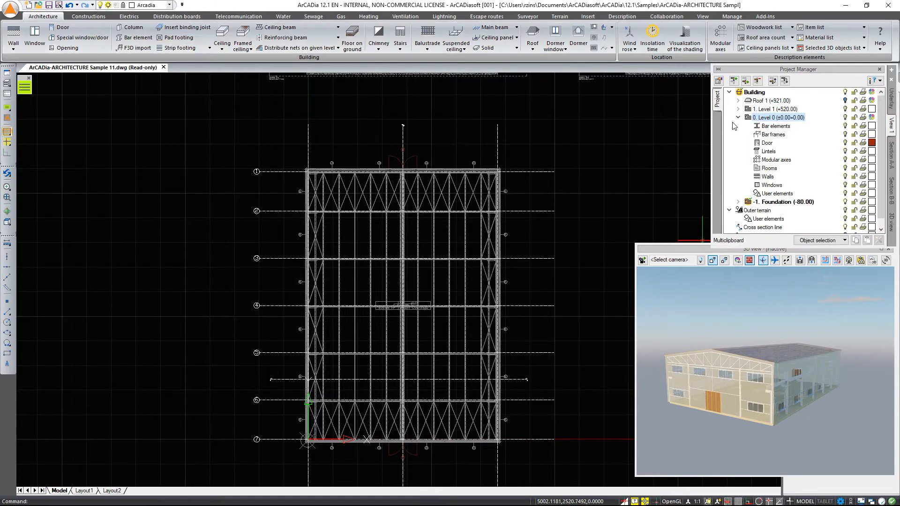
left_click(846, 177)
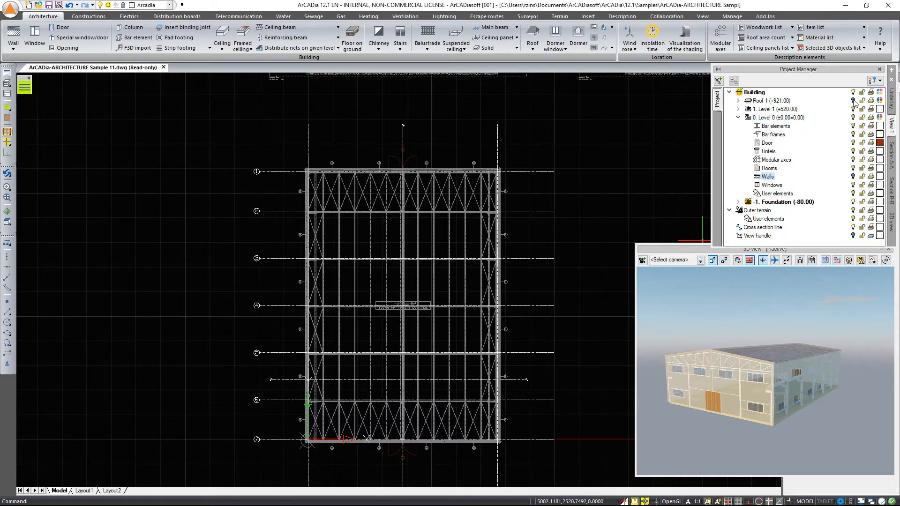
Step: Start a two-step stepped pad footing with both axis-to-edge distances of 100 cm and width B and length L of 200 cm
left_click(165, 40)
left_click(55, 114)
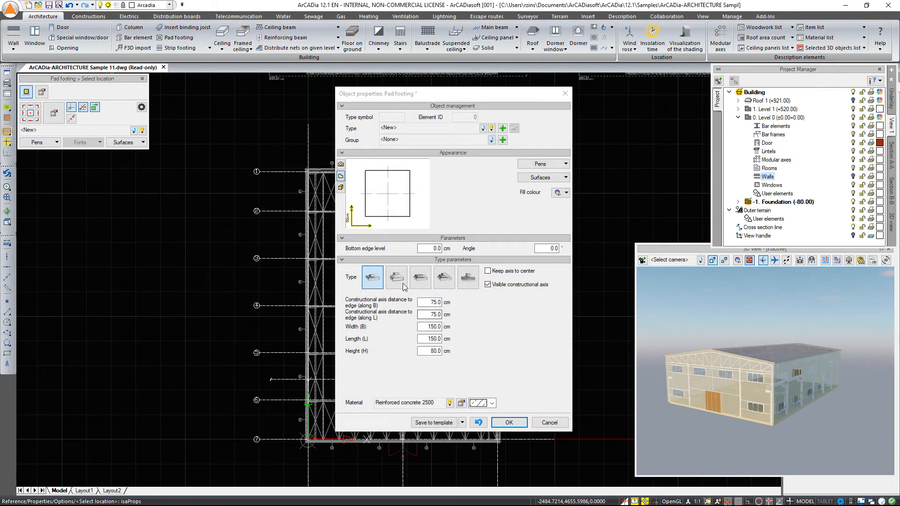
left_click(420, 277)
left_click_drag(428, 302, 446, 332)
type("100")
type("100")
type("200")
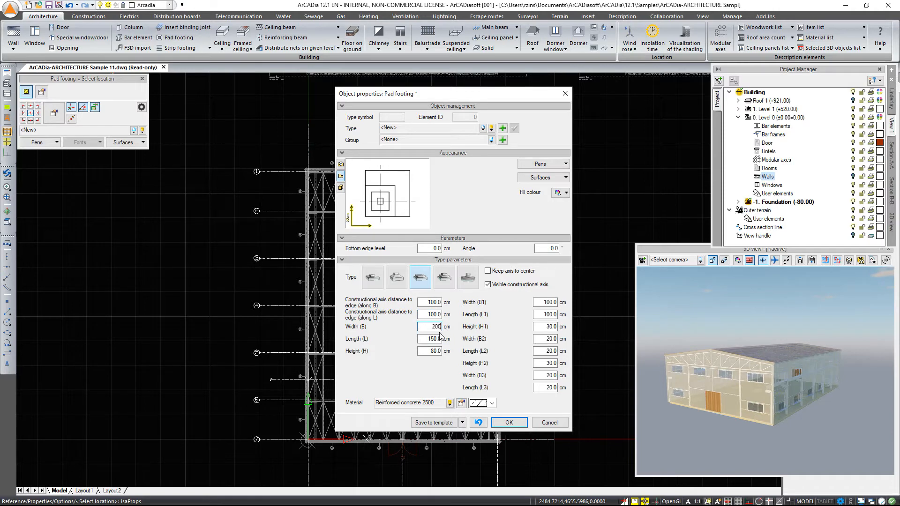
double_click(439, 338)
type("200")
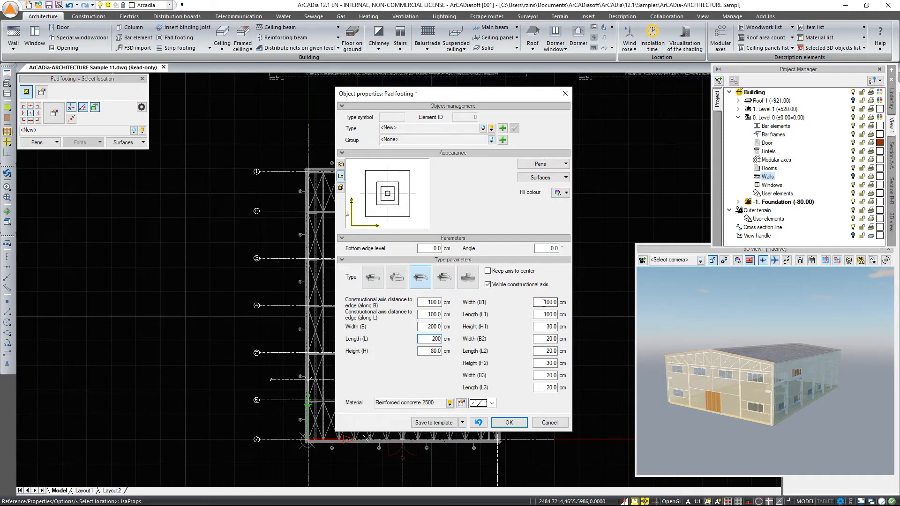
Step: Set the pad footing's width B1 and length L1 to 140 cm
left_click_drag(544, 303, 556, 301)
type("140")
key("Tab")
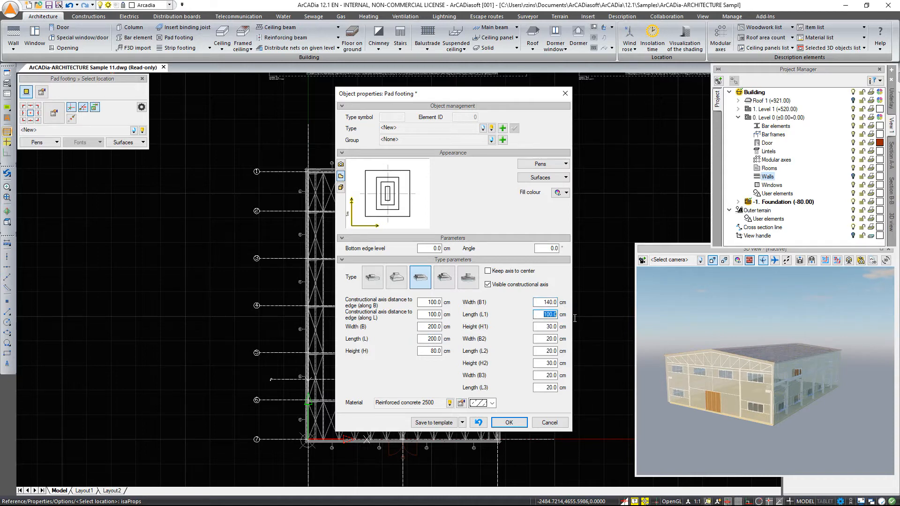
type("140")
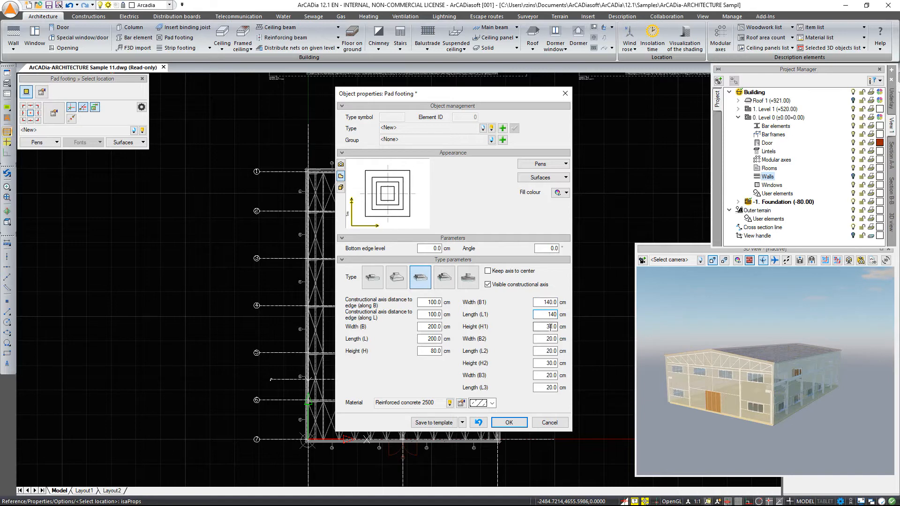
Step: Set the pad footing's width B2 and length L2 to 35 cm
double_click(544, 336)
type("25")
double_click(545, 351)
type("35")
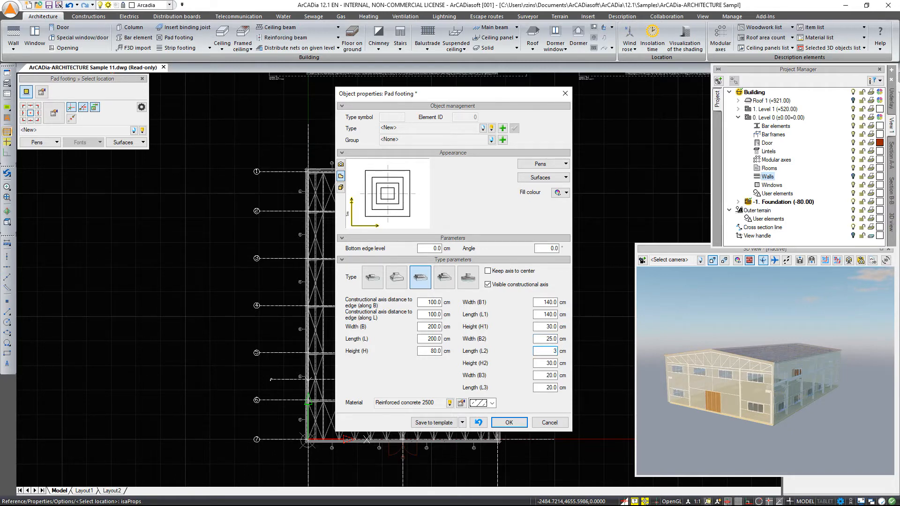
double_click(544, 364)
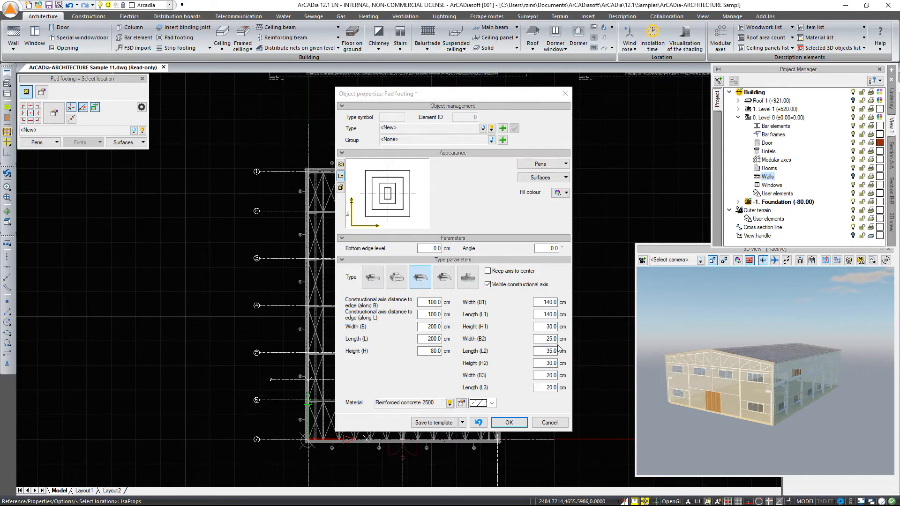
double_click(541, 339)
type("35")
Step: Set the pad footing's width B3 and length L3 to 5 cm and accept the footing properties
double_click(552, 375)
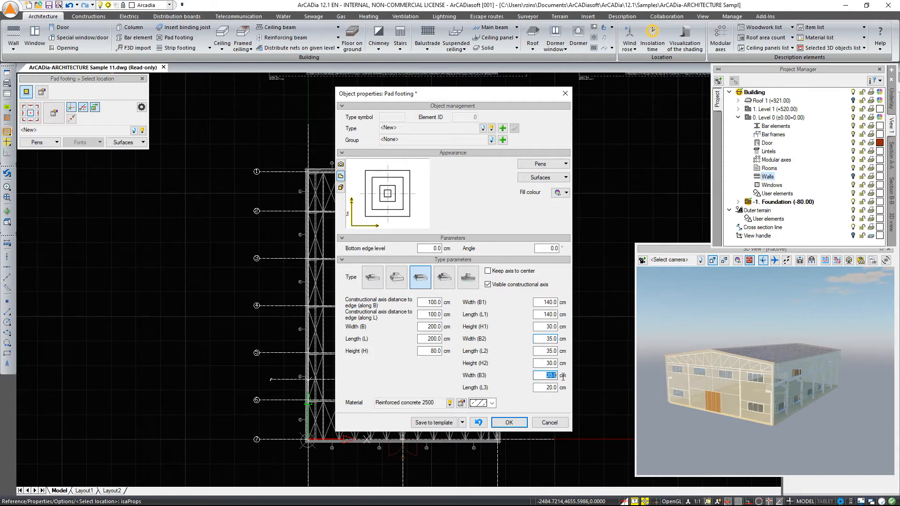
type("5")
double_click(551, 389)
type("5")
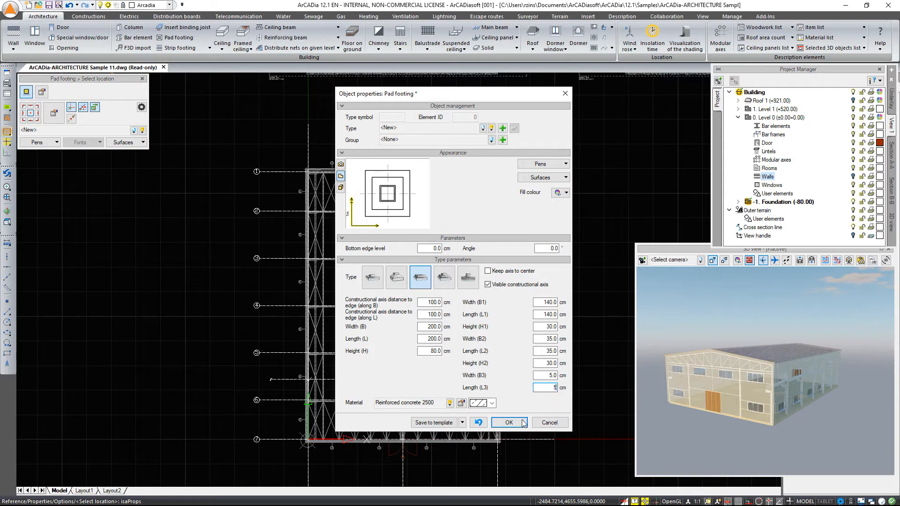
left_click(520, 424)
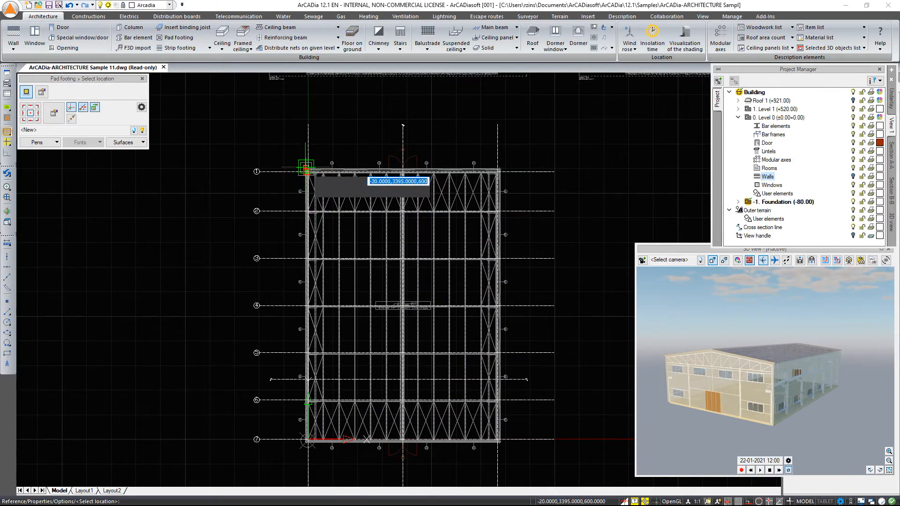
Step: Place the pad footing at the centre of the hall's upper-left corner column on axis 1, without rotating it
scroll(314, 187, "up", 3)
scroll(305, 161, "up", 5)
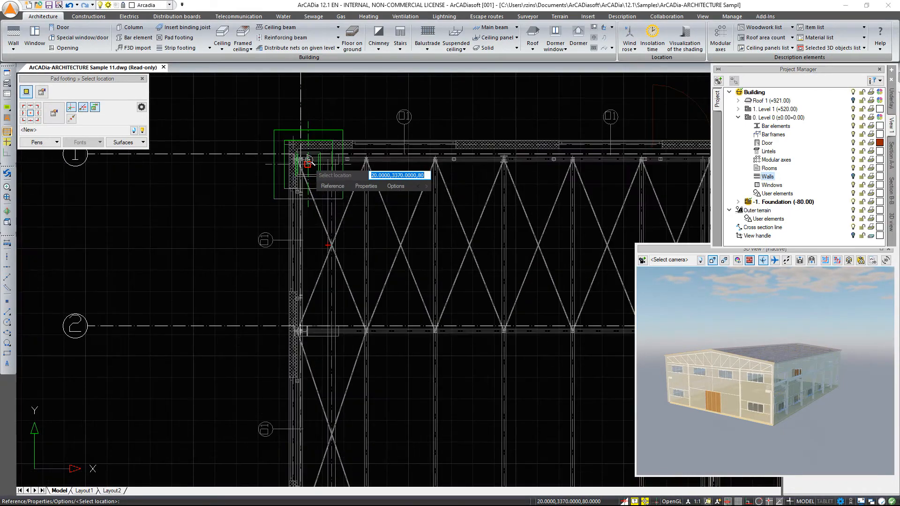
scroll(303, 160, "up", 4)
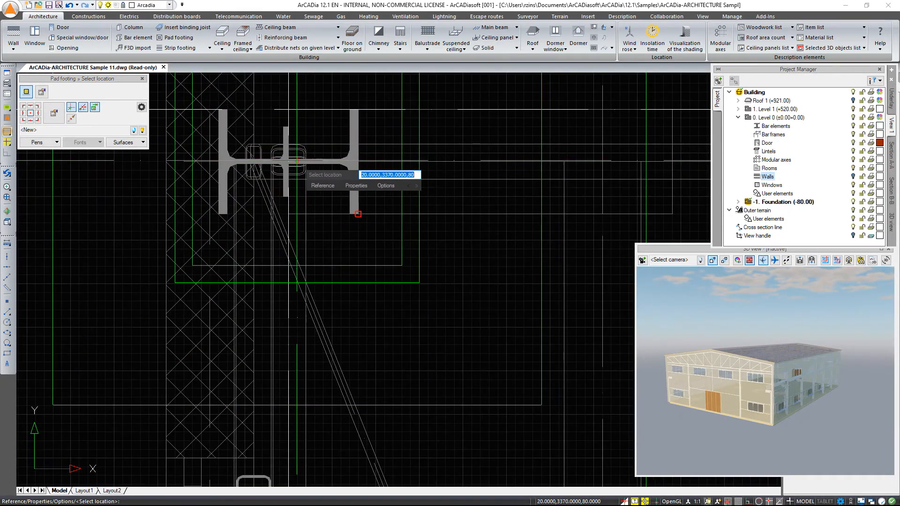
scroll(288, 162, "up", 4)
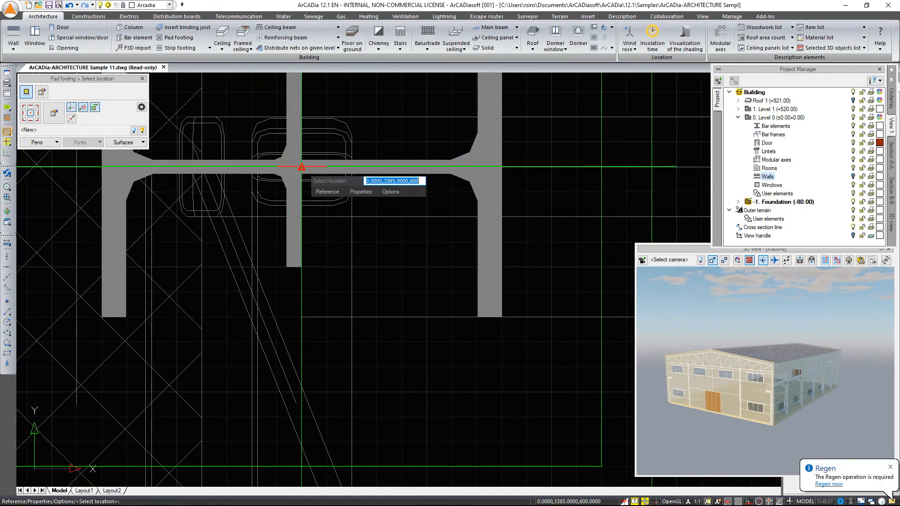
scroll(289, 167, "up", 2)
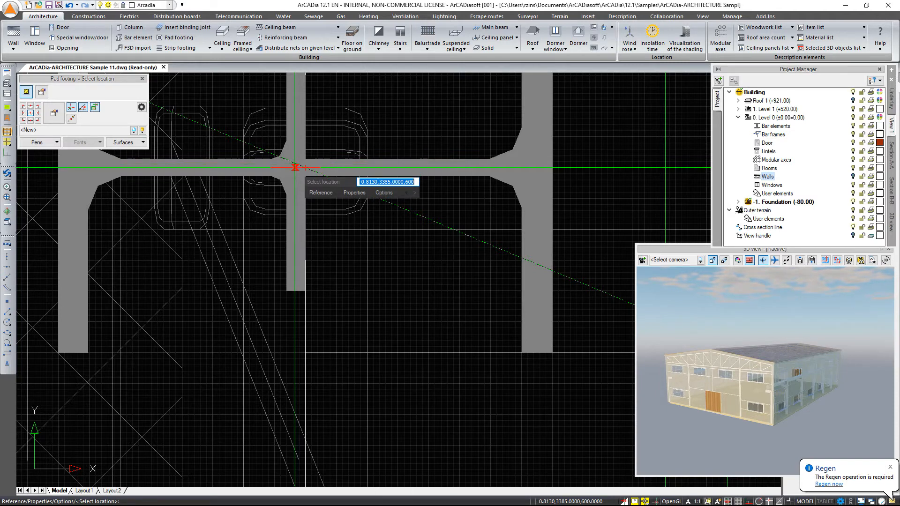
left_click(295, 168)
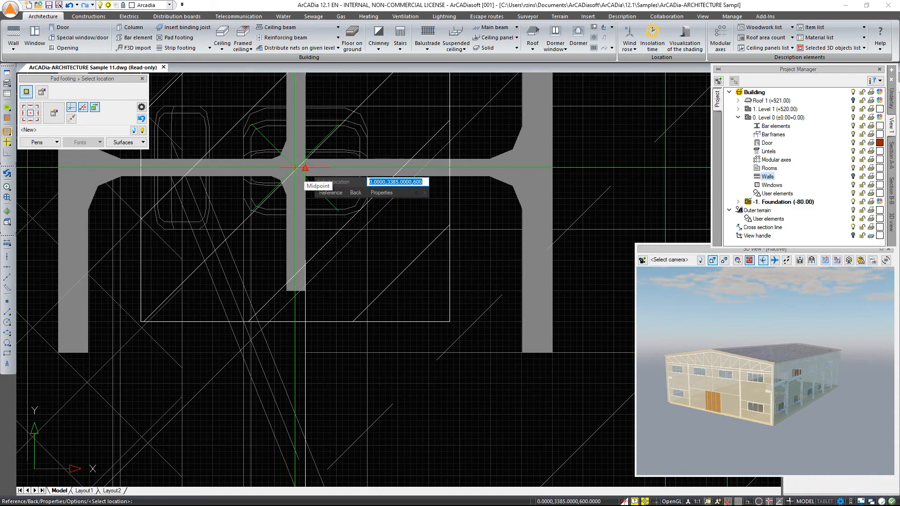
left_click(305, 167)
Step: Array the corner pad footing rectangularly in 2 rows and 2 columns with a row offset of -500 and a column offset of 2400
scroll(304, 167, "down", 5)
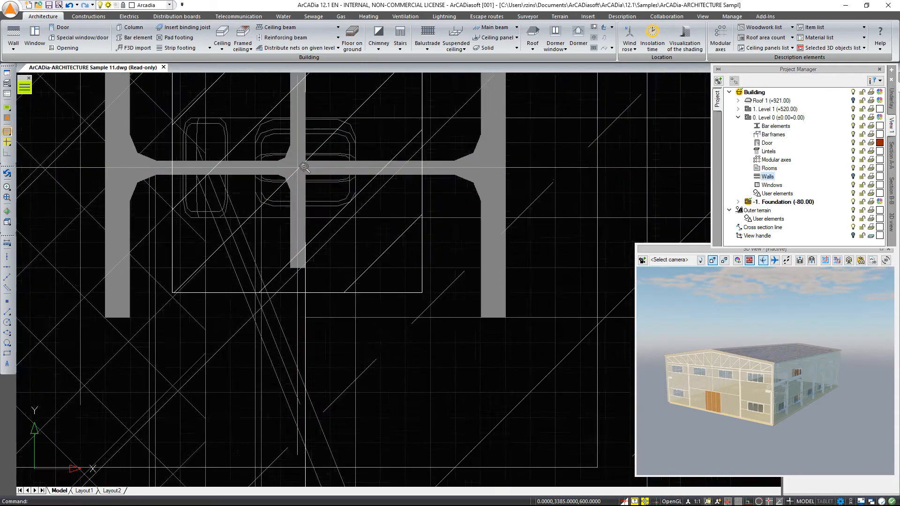
scroll(305, 167, "up", 8)
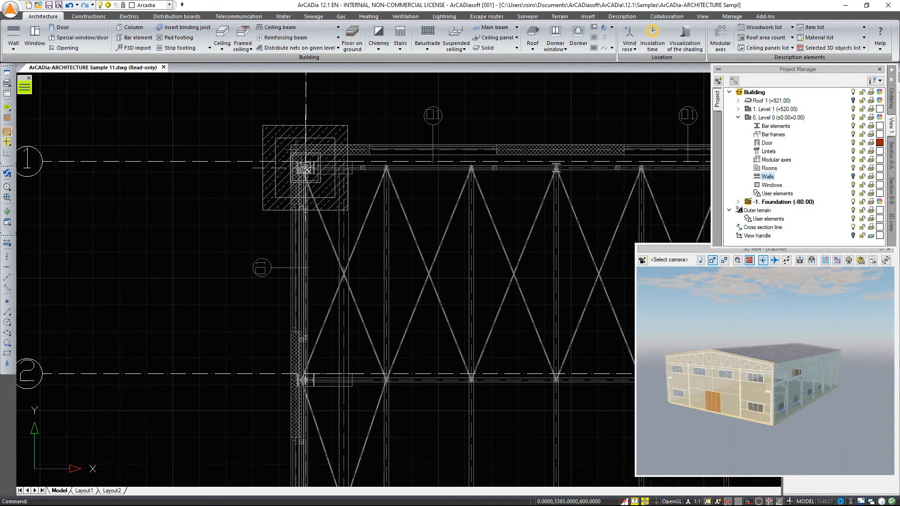
scroll(305, 168, "down", 3)
scroll(305, 168, "down", 1)
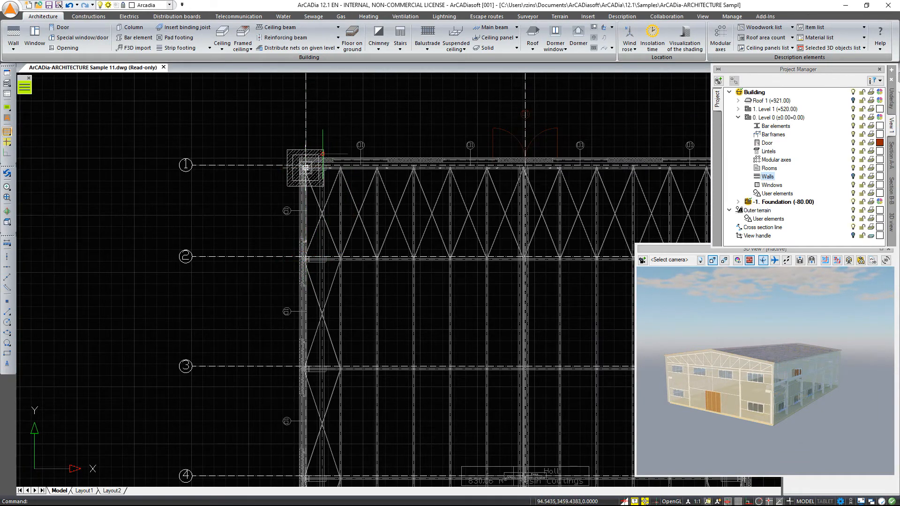
left_click(305, 167)
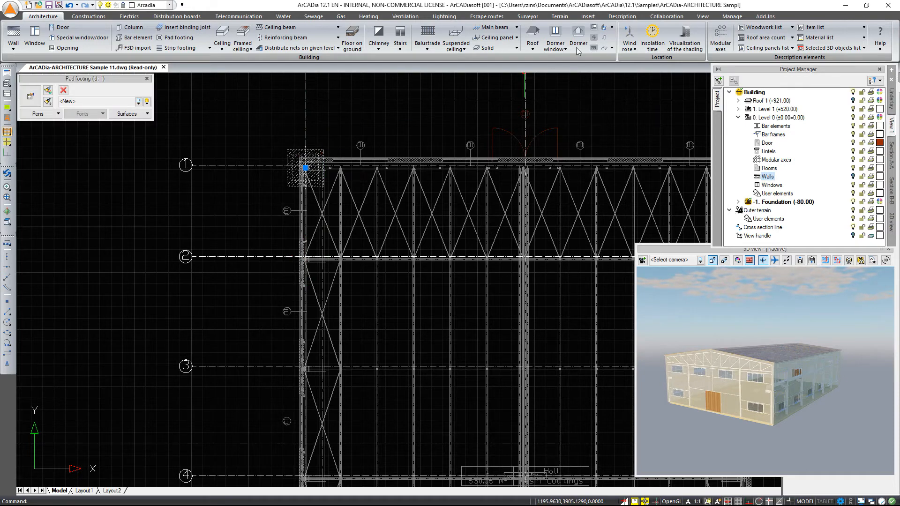
left_click(622, 16)
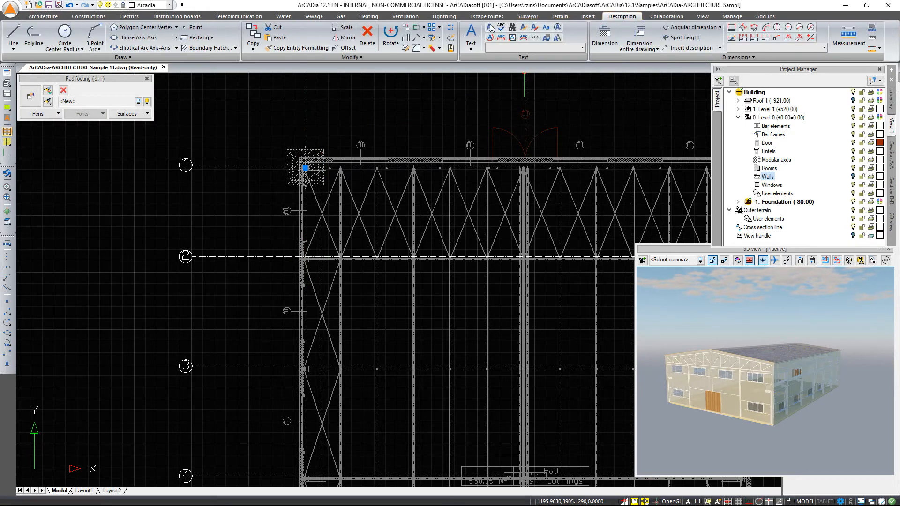
left_click(452, 29)
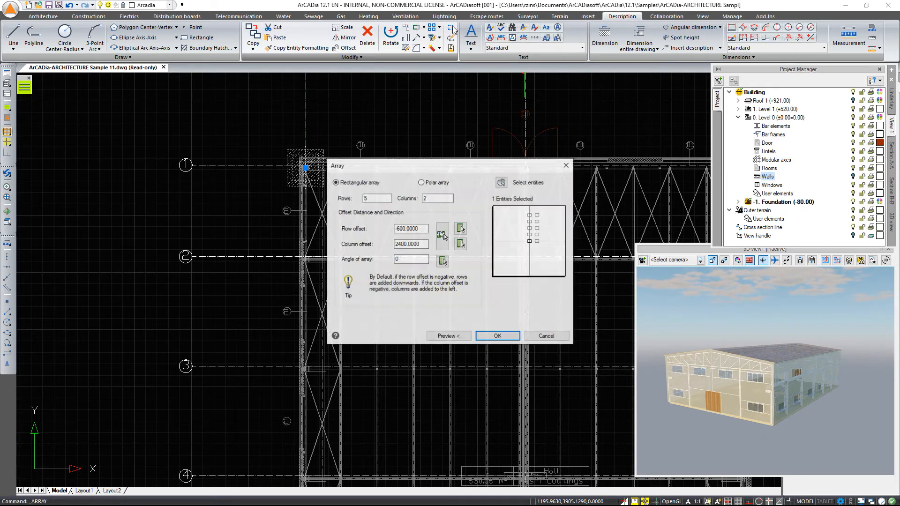
left_click_drag(375, 198, 342, 196)
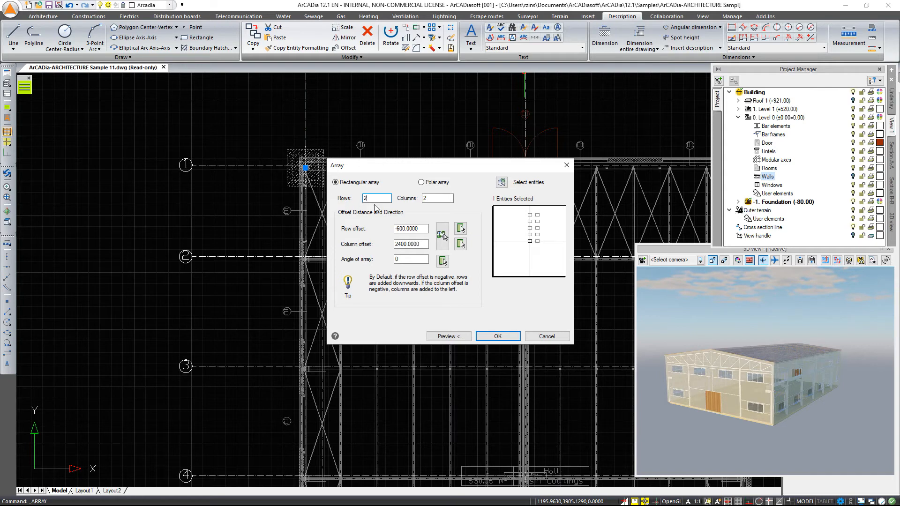
left_click(401, 226)
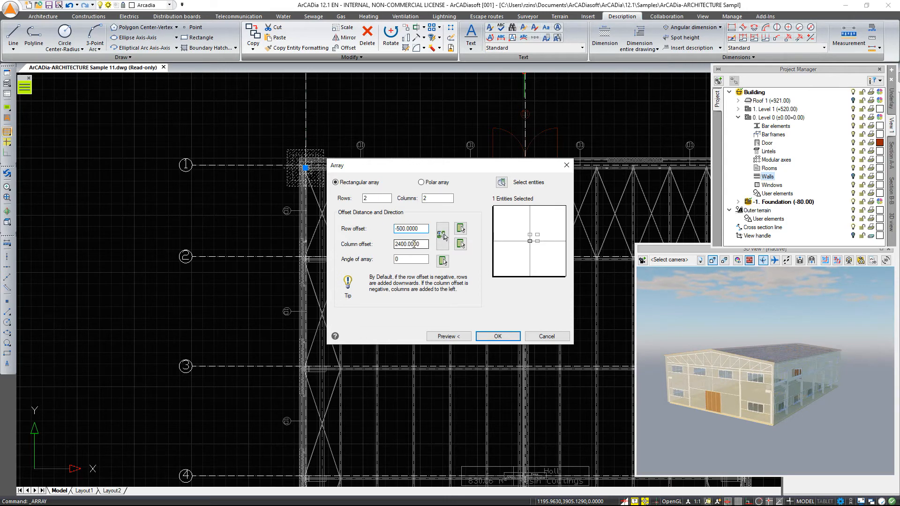
left_click(497, 336)
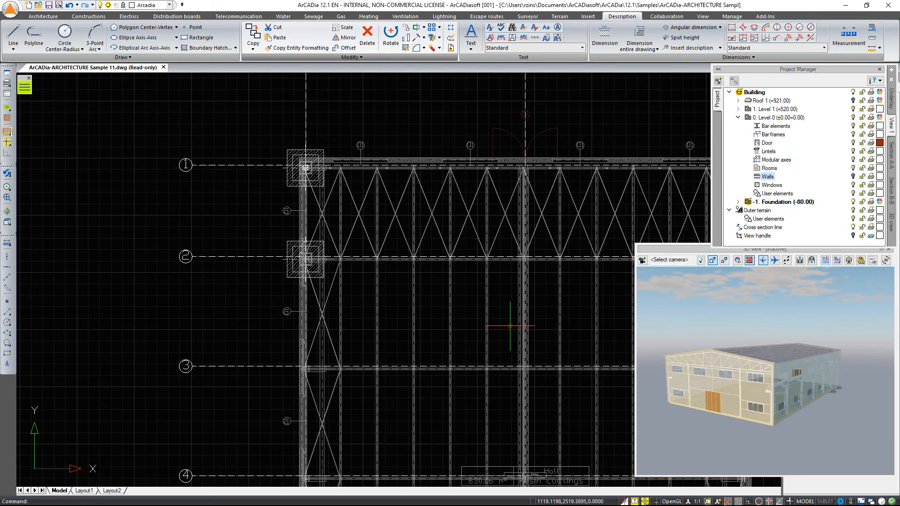
Step: Array the left pad footing on axis 2 in 5 rows and 2 columns, with the row offset matching the spacing between axes 2 and 3
scroll(535, 300, "down", 1)
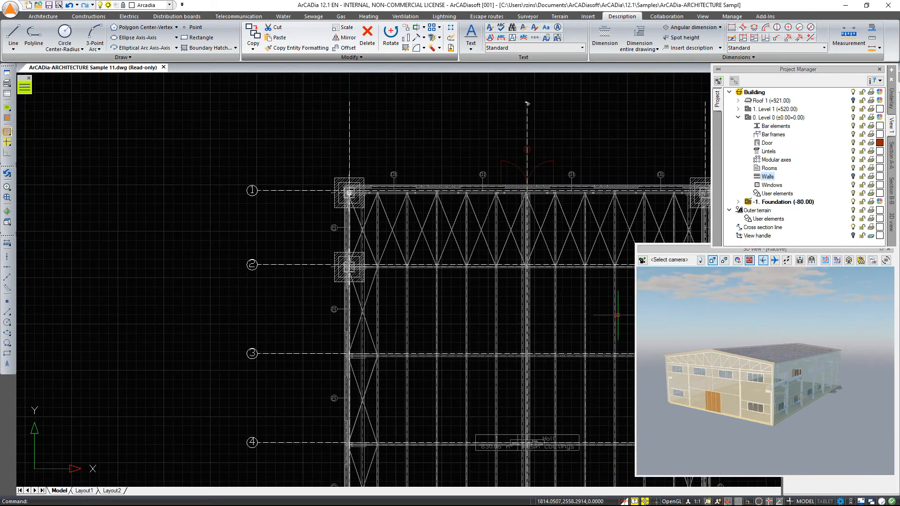
scroll(349, 244, "down", 1)
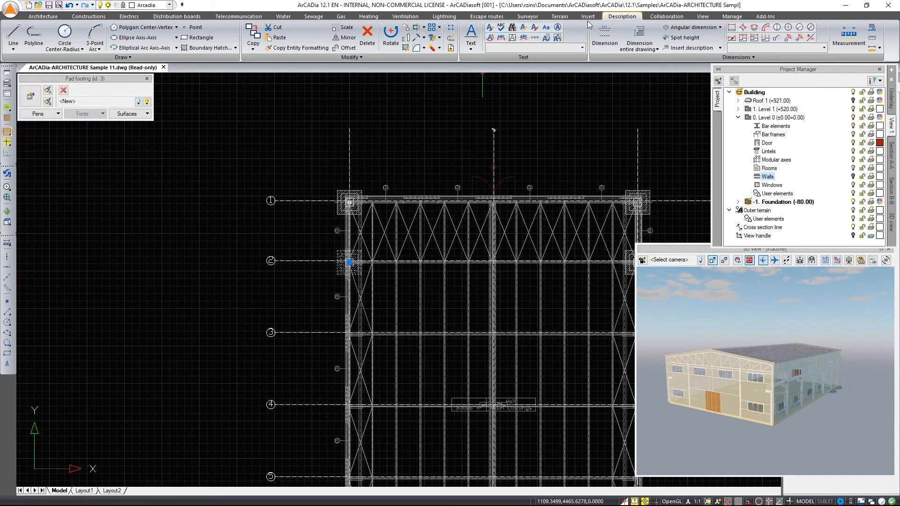
left_click(432, 27)
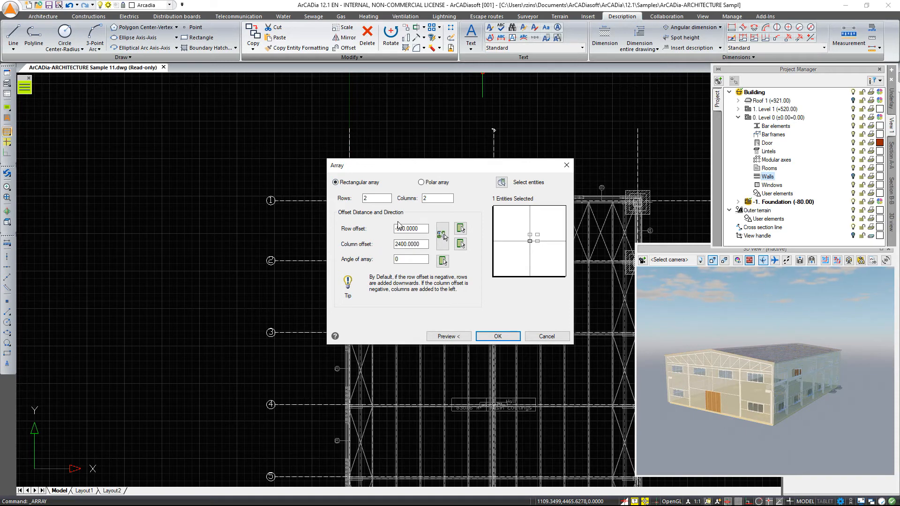
left_click_drag(388, 199, 346, 199)
type("5")
left_click(400, 230)
left_click(400, 230)
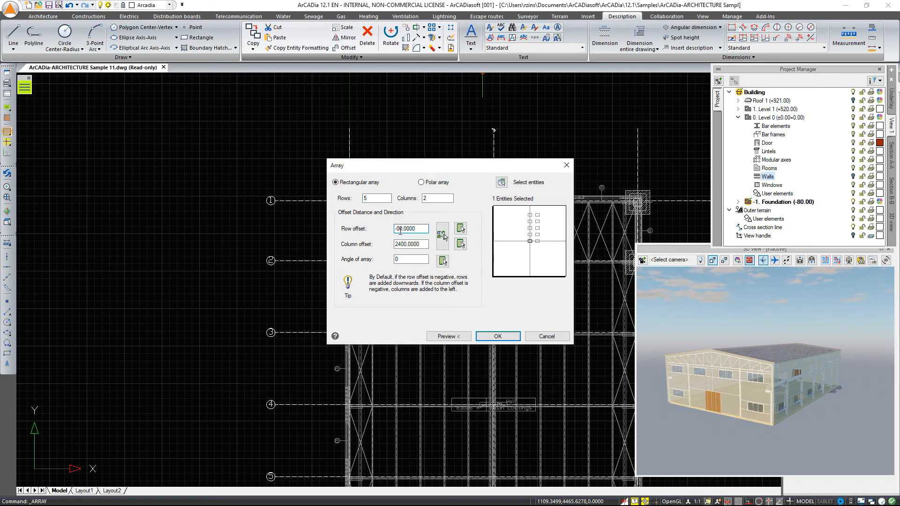
left_click(499, 337)
scroll(503, 339, "down", 1)
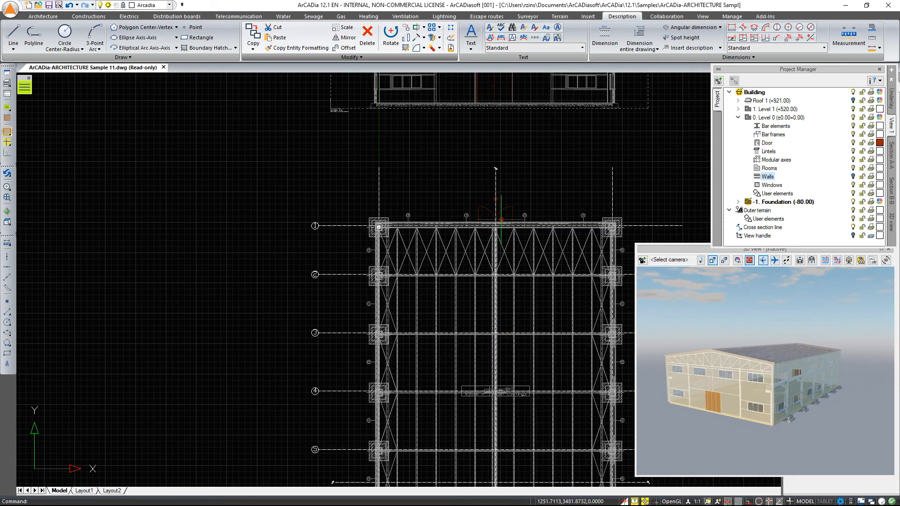
Step: Copy the two corner pad footings on axis 1 to axis 7, using the axis line ends as base and destination points
scroll(488, 196, "up", 1)
scroll(469, 202, "up", 1)
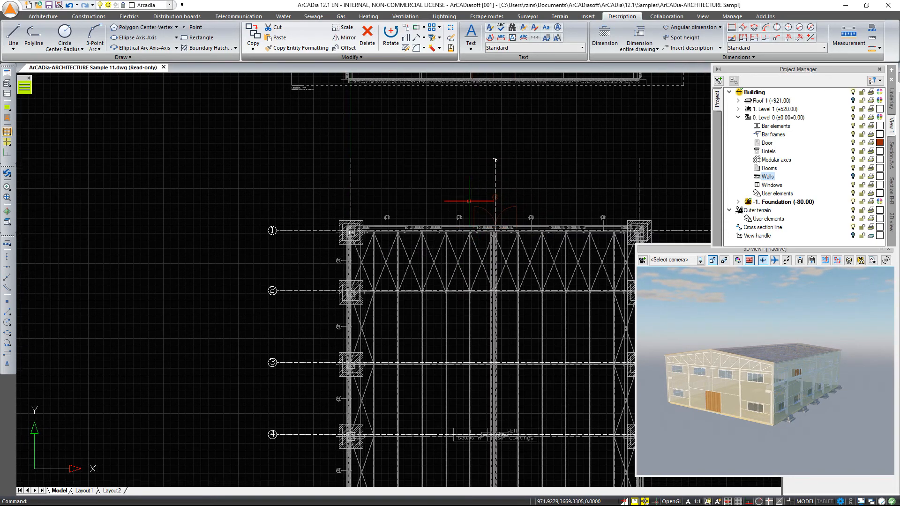
scroll(467, 183, "up", 1)
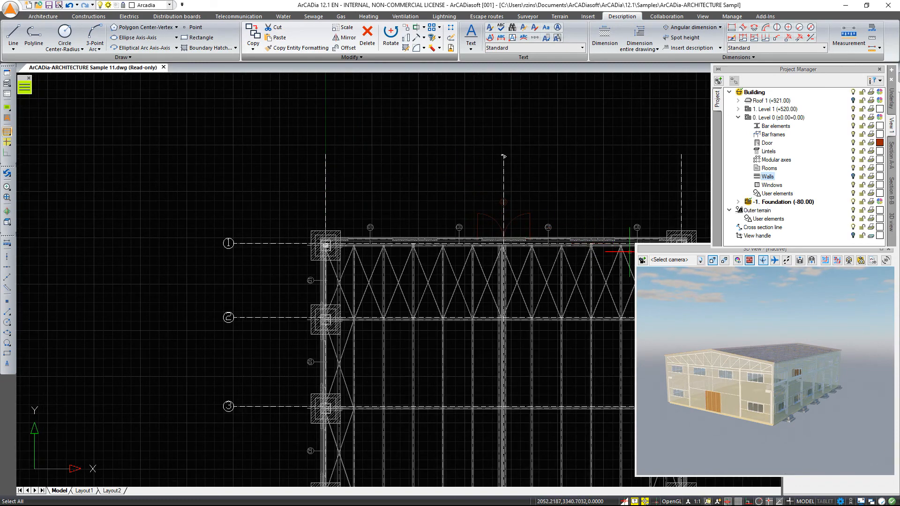
scroll(356, 23, "down", 6)
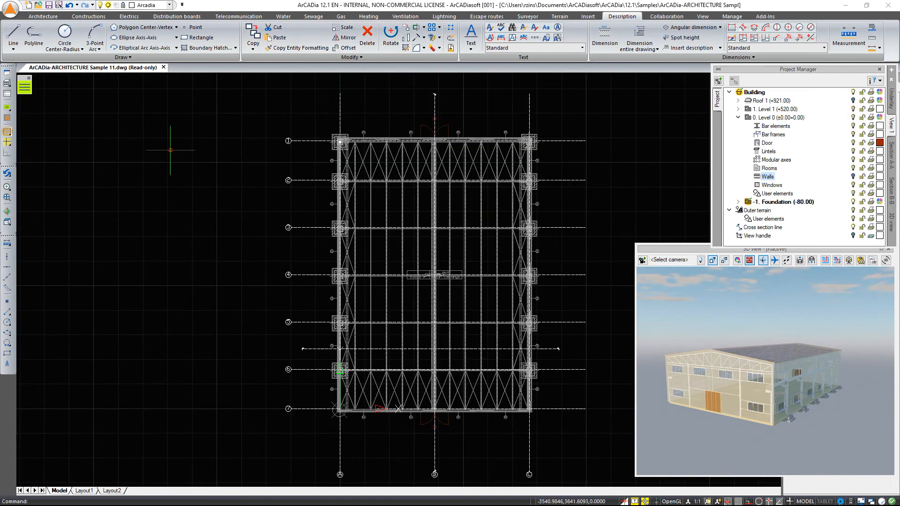
left_click(340, 141)
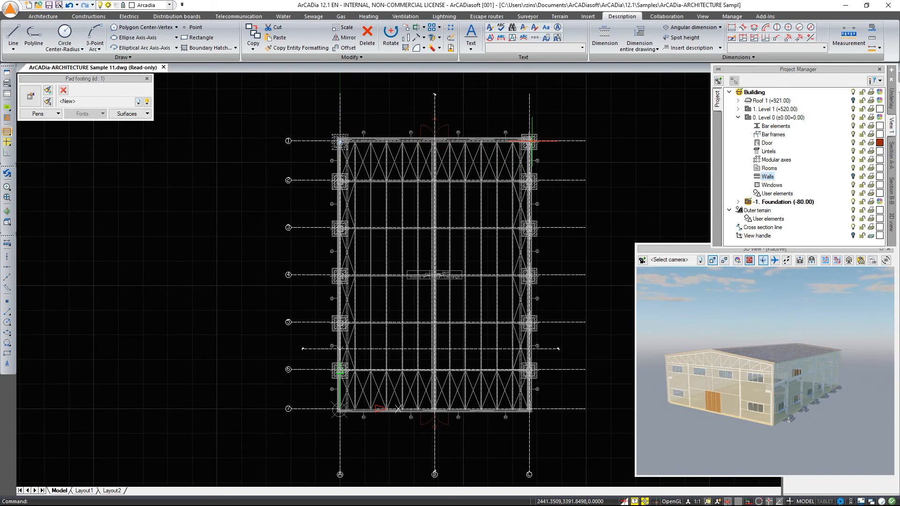
right_click(489, 140)
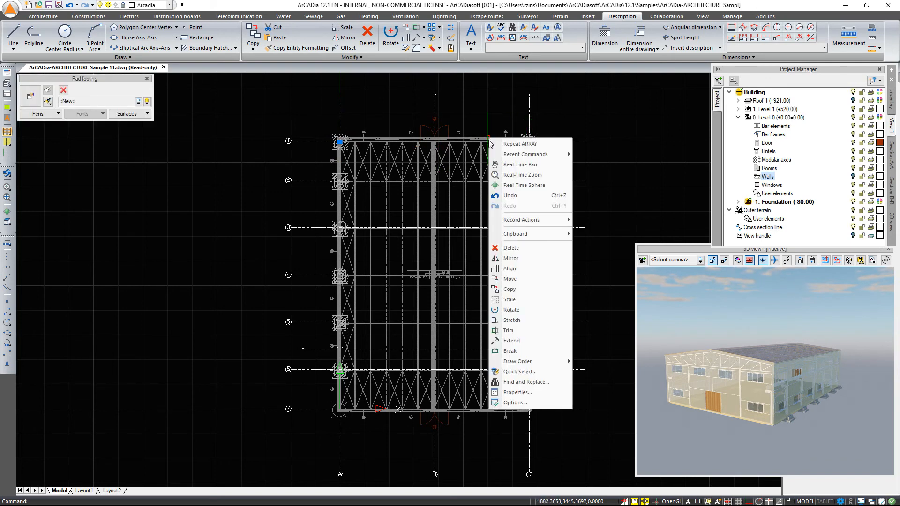
left_click(514, 288)
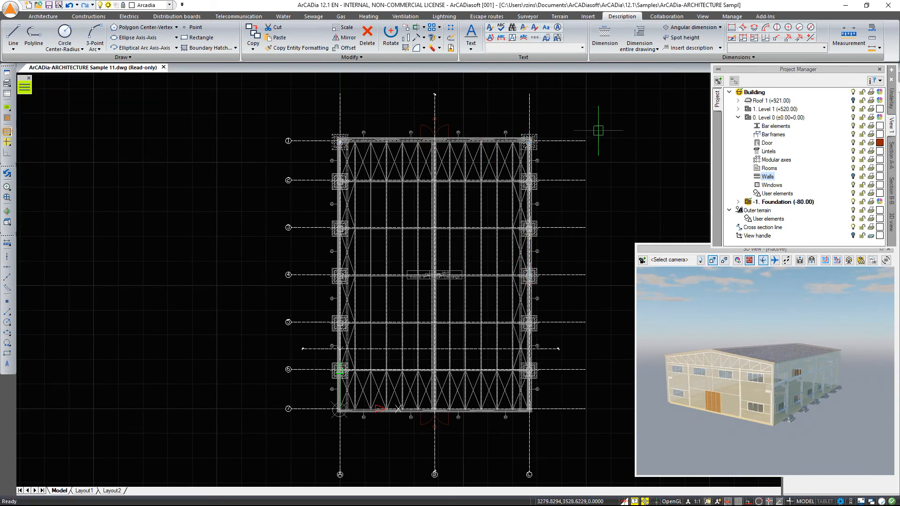
left_click(586, 141)
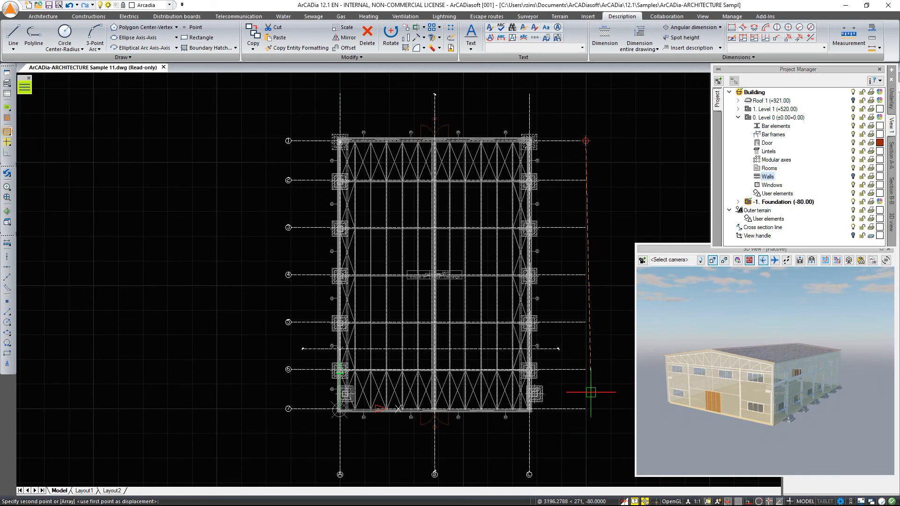
left_click(585, 409)
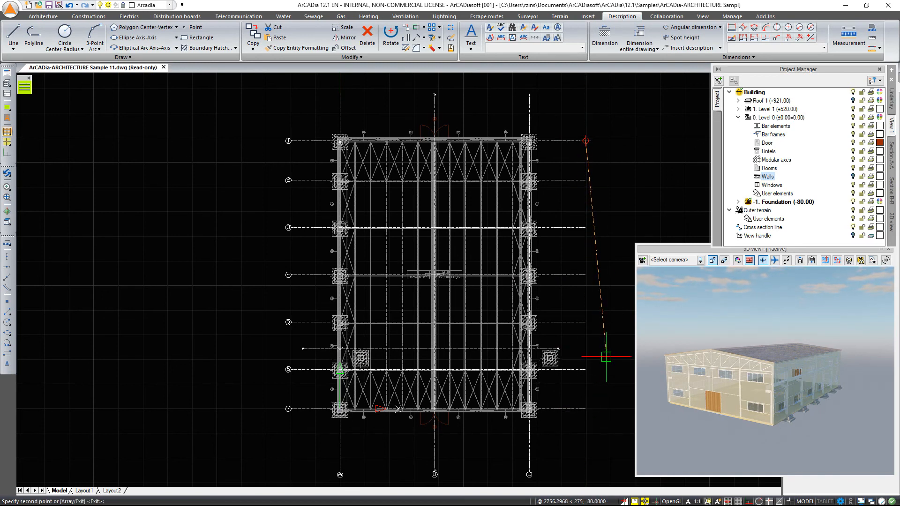
key("Escape")
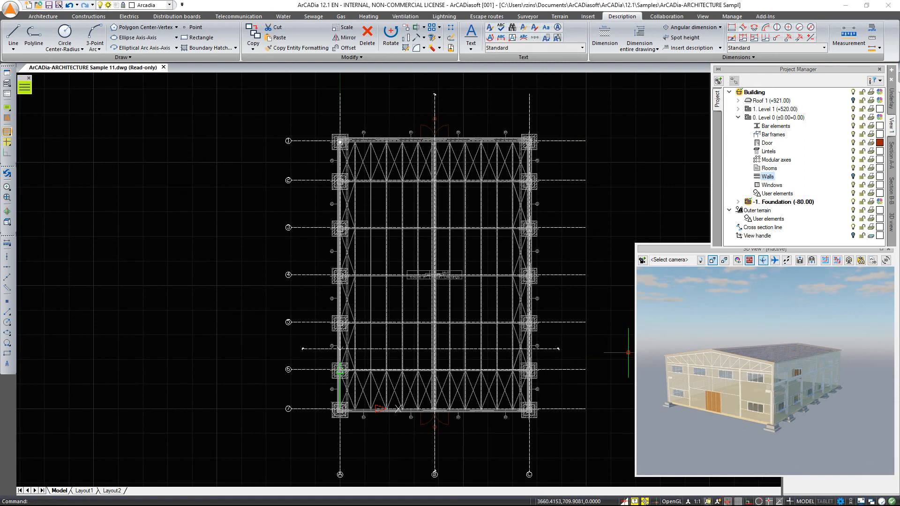
left_click_drag(757, 427, 763, 341)
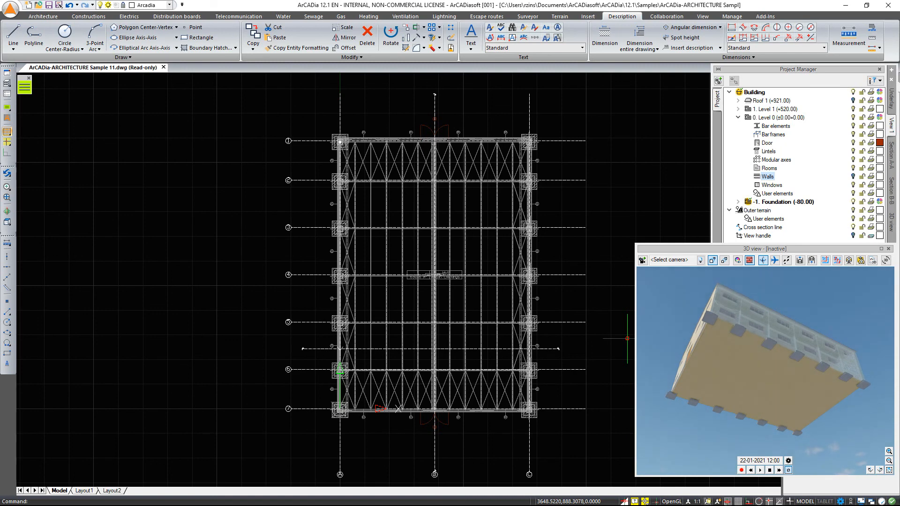